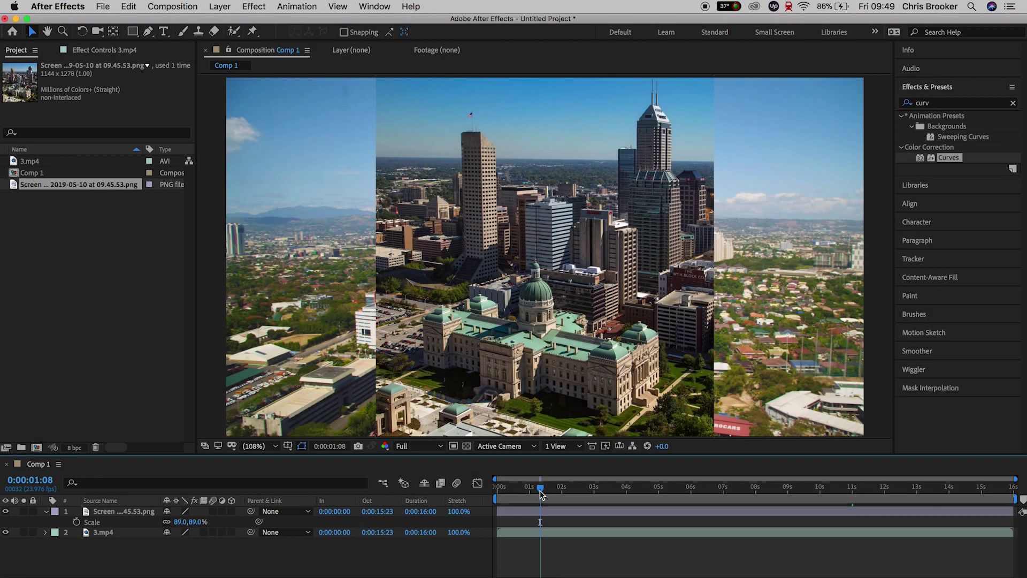
Hide the skyscraper screenshot layer and review the 3.mp4 drone footage from its first frame.
left_click(6, 512)
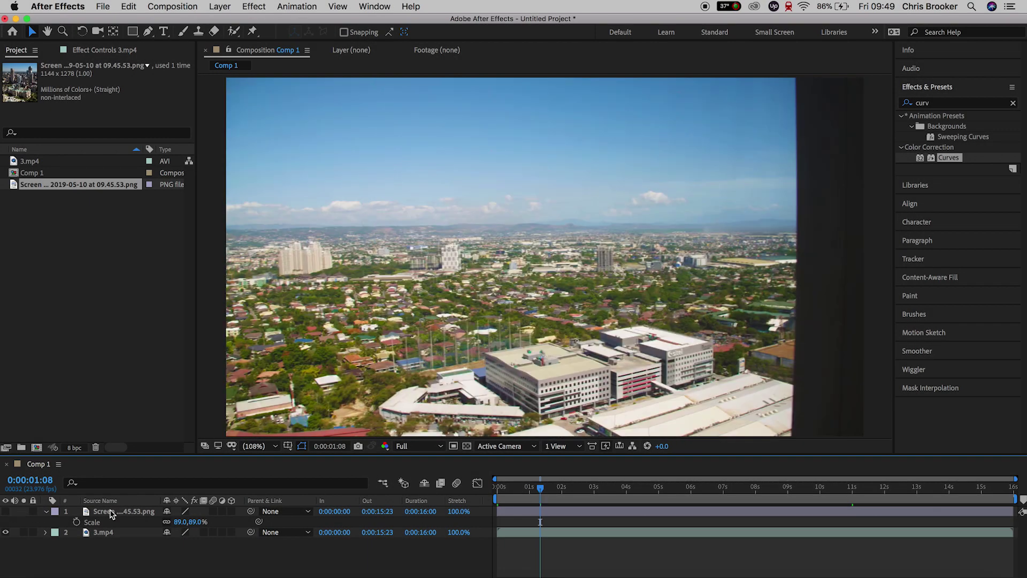
left_click_drag(692, 492, 715, 491)
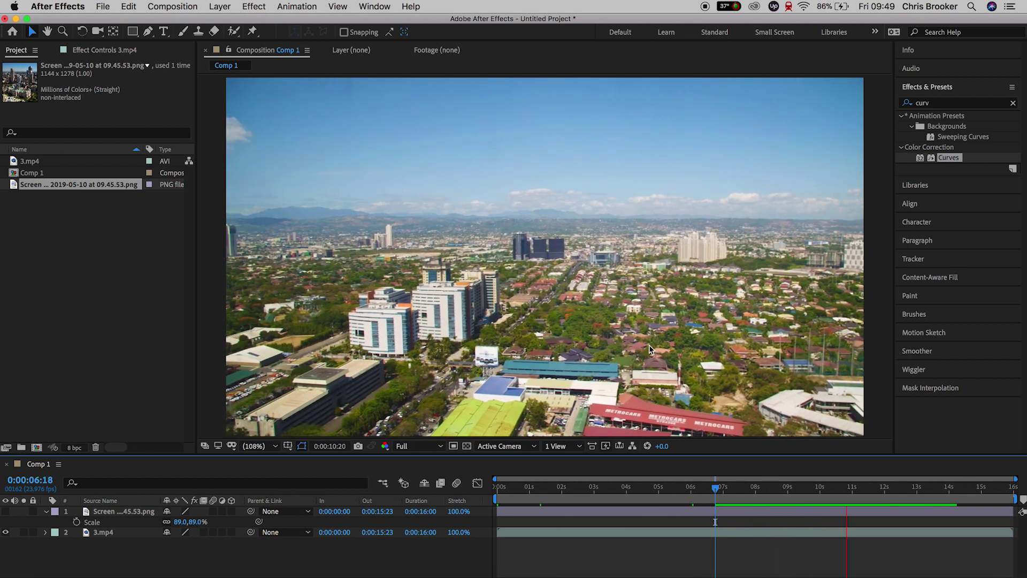
key("Home")
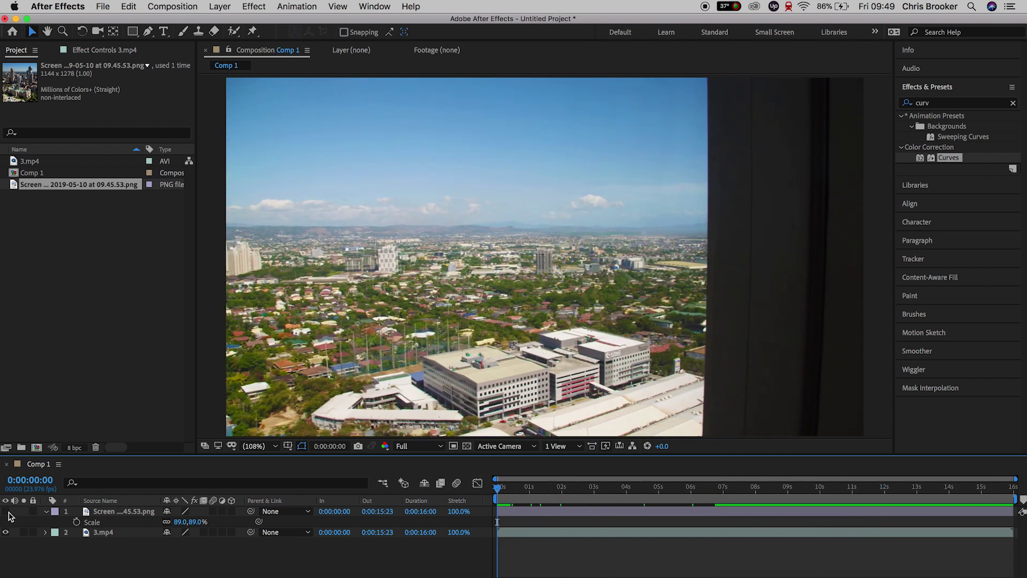
left_click(6, 512)
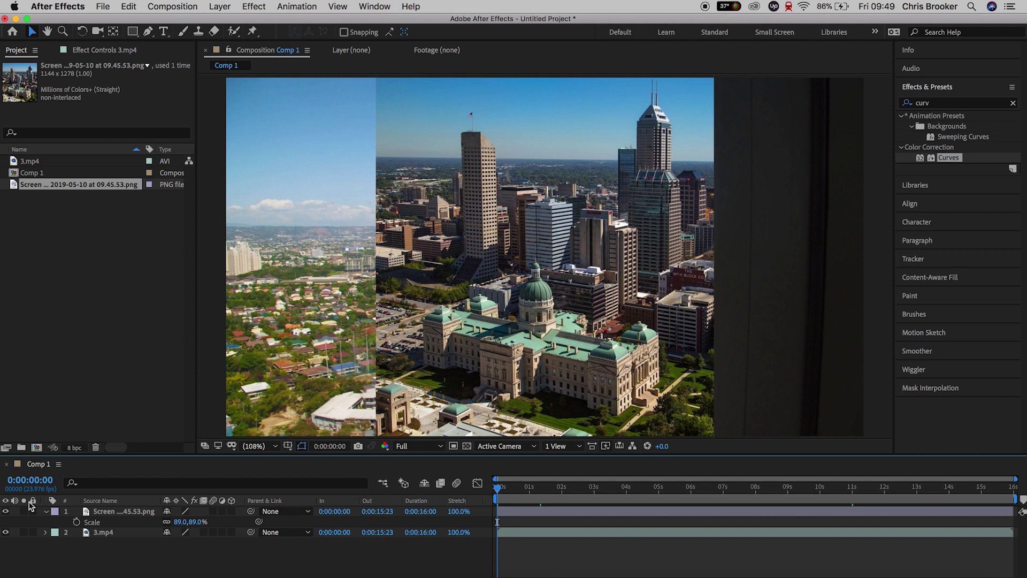
left_click(6, 511)
left_click(7, 512)
Apply the 3D Camera Tracker effect to the 3.mp4 drone footage layer.
left_click(121, 536)
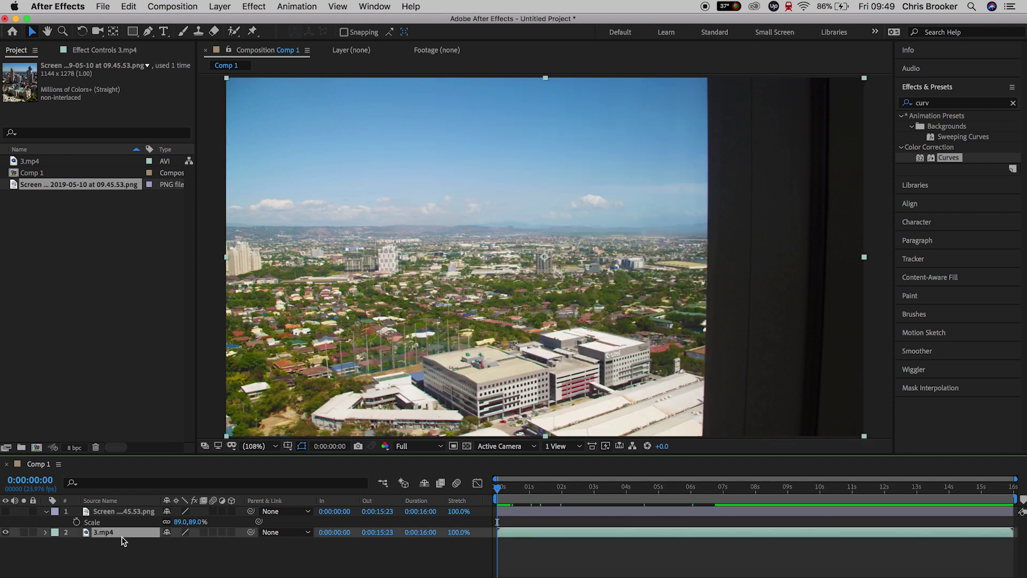
double_click(951, 103)
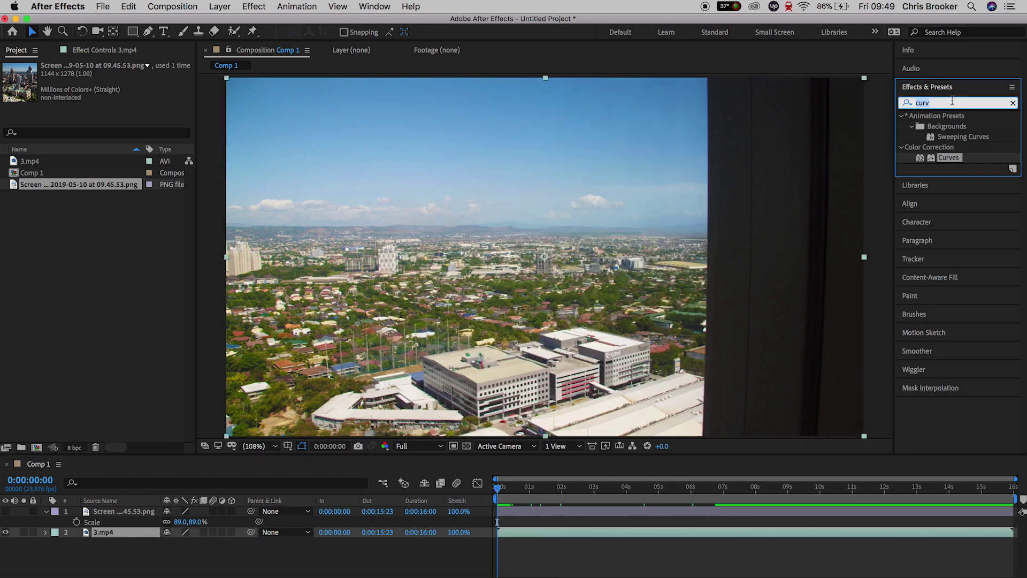
type("3d cam")
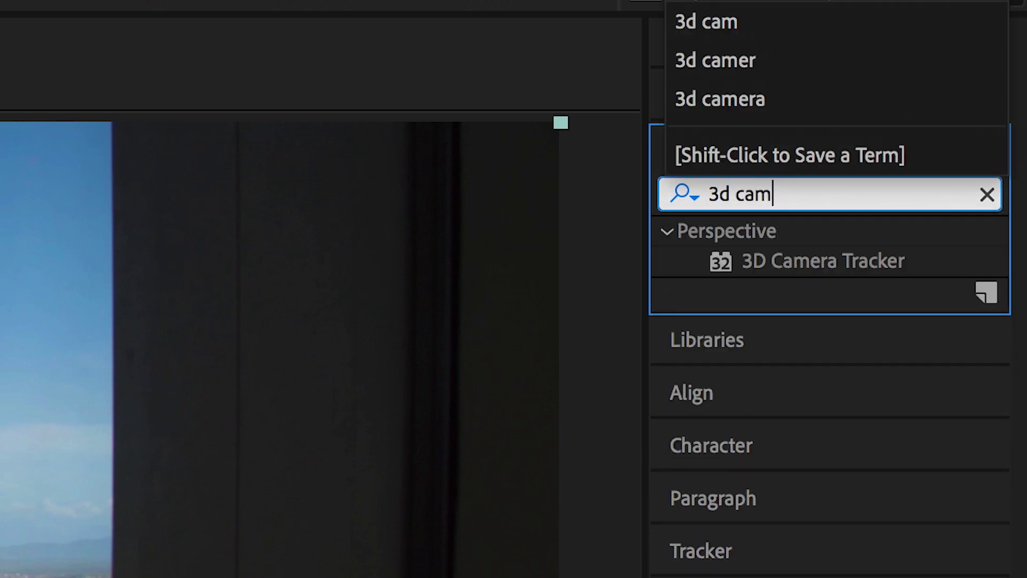
type("era tracker")
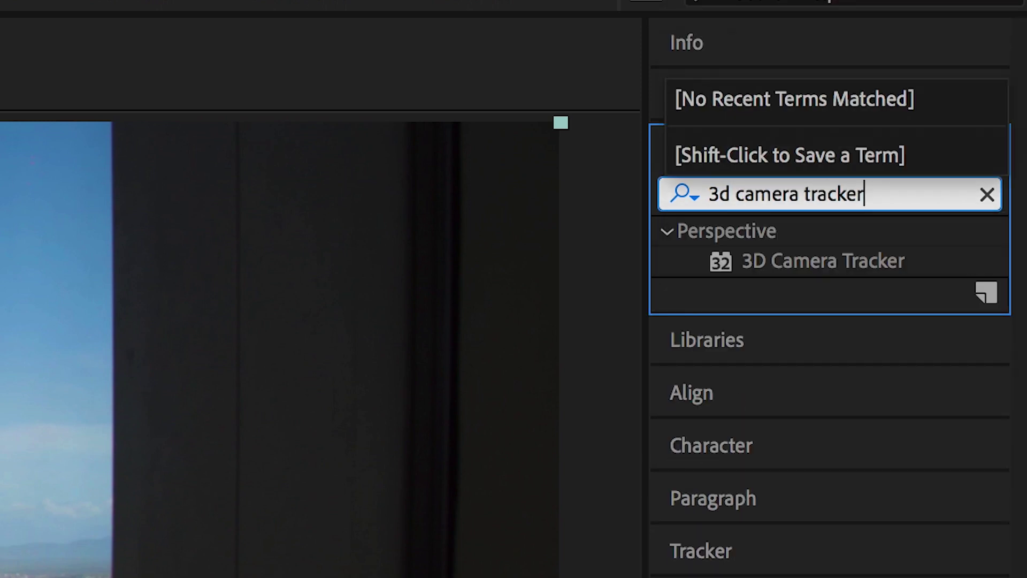
left_click_drag(858, 262, 123, 543)
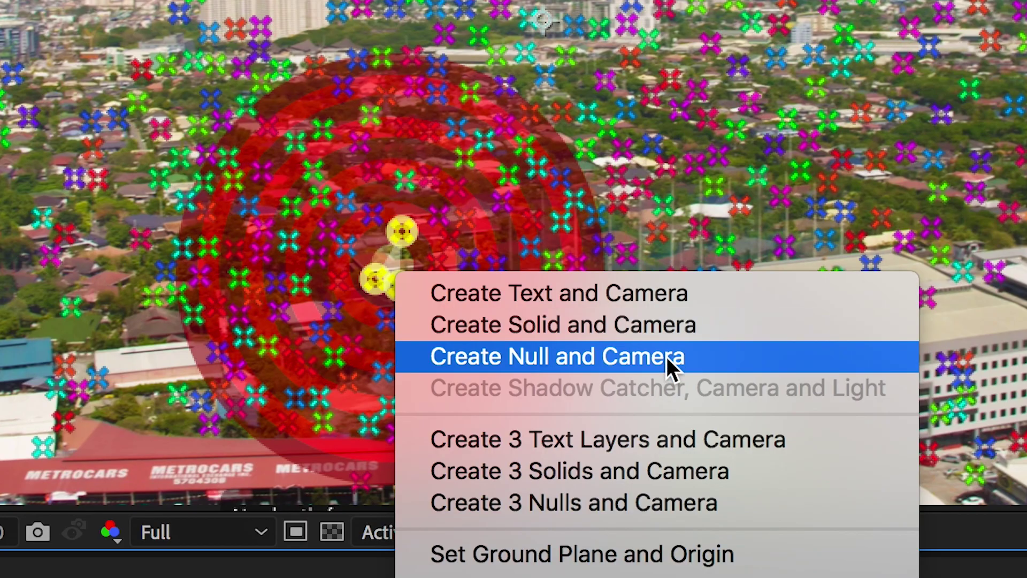
Create Track Null 1 and a 3D Tracker Camera, then make the screenshot a visible top 3D layer.
left_click(666, 357)
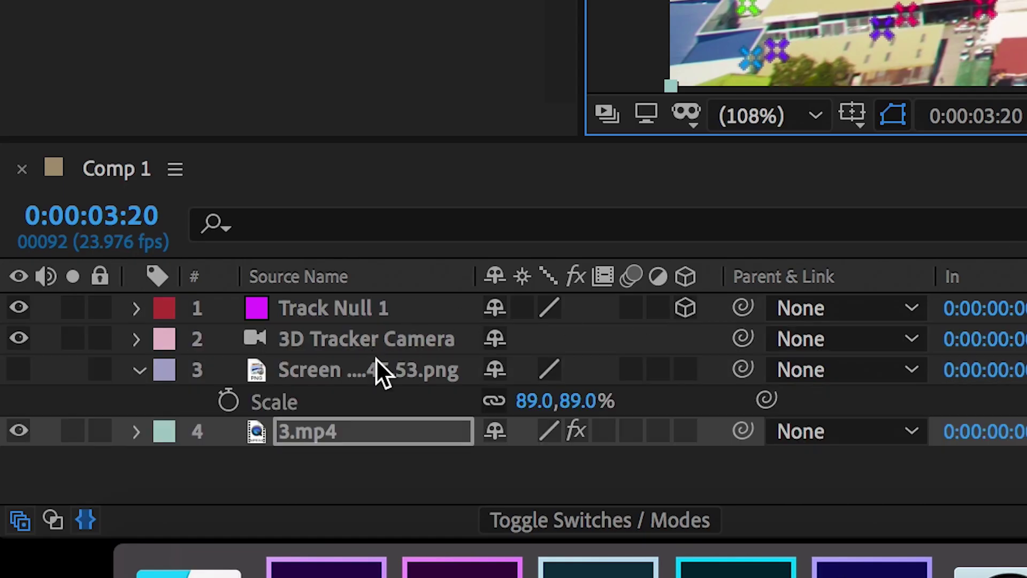
left_click(381, 345)
left_click(371, 366)
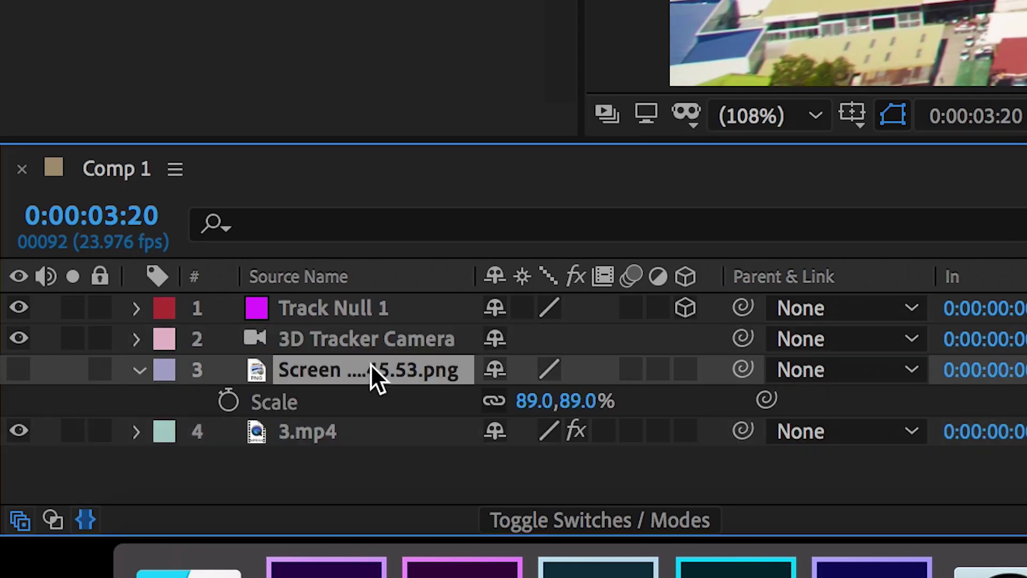
left_click(19, 369)
left_click_drag(327, 358, 394, 303)
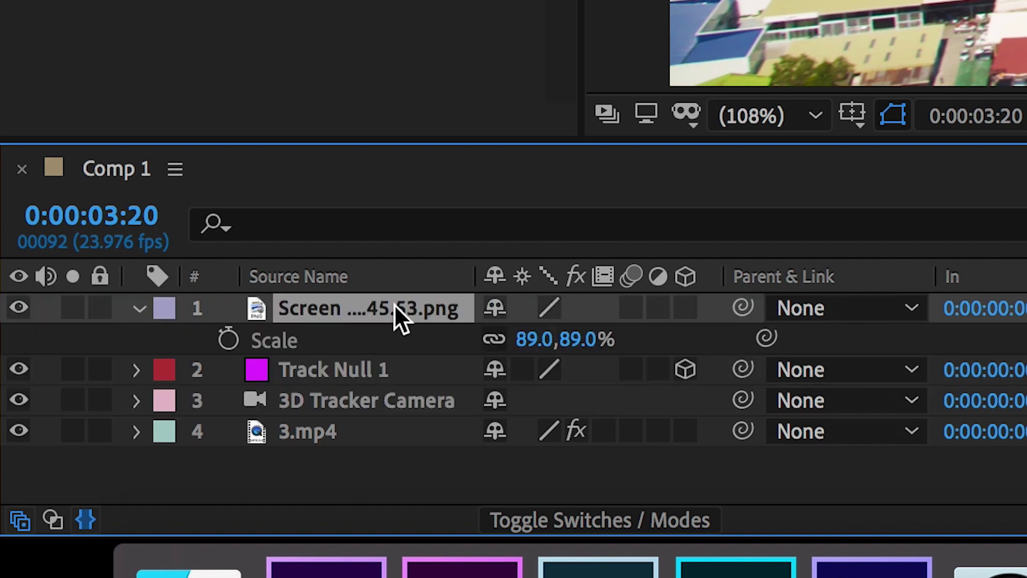
left_click(685, 308)
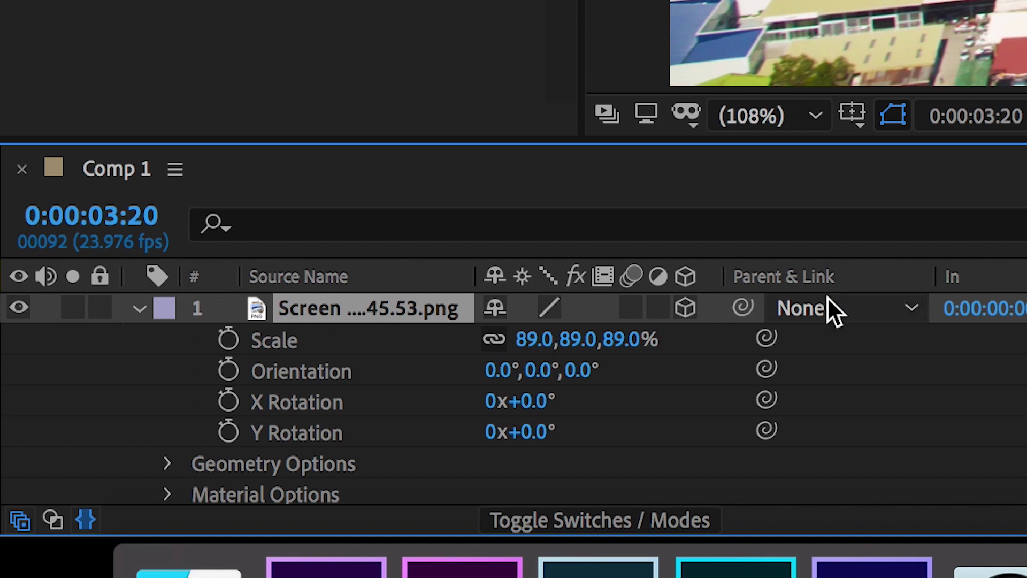
key("backslash")
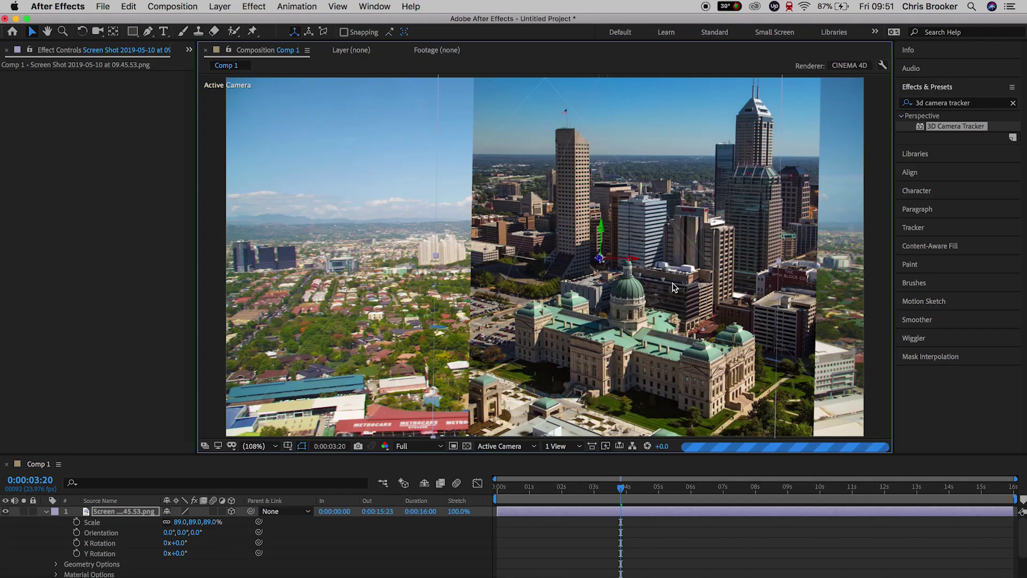
Move the photo into the skyline, scale it to 81%, set Z Rotation to -1°, and preview.
left_click_drag(660, 263, 623, 266)
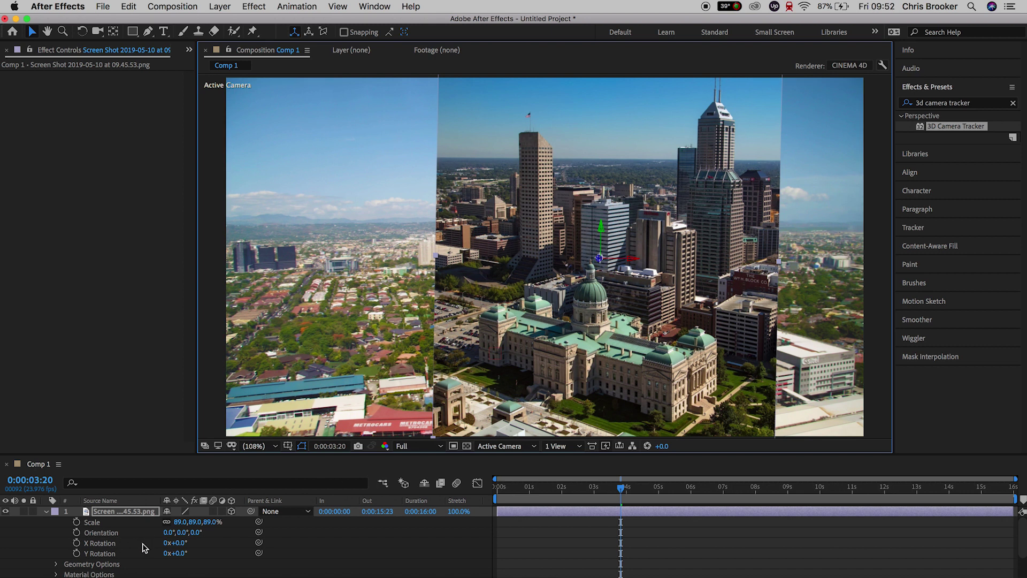
left_click_drag(177, 522, 174, 527)
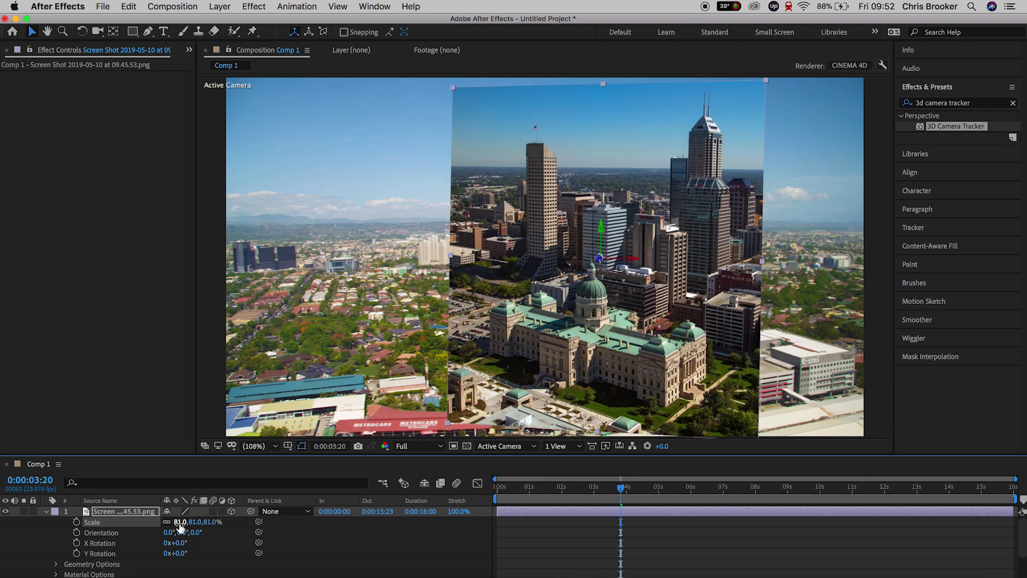
left_click_drag(598, 227, 599, 272)
key("r")
left_click_drag(178, 543, 172, 554)
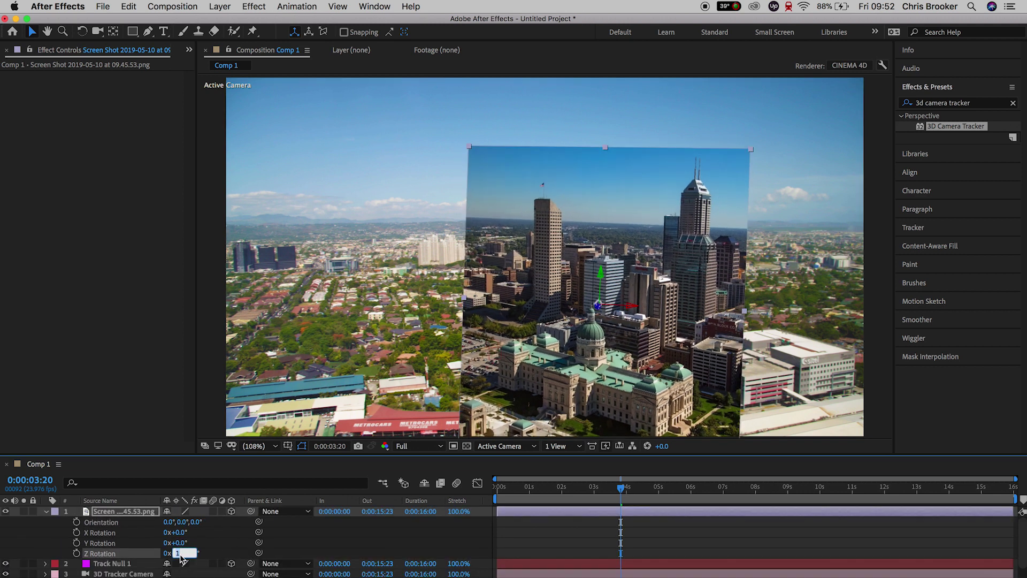
left_click(578, 489)
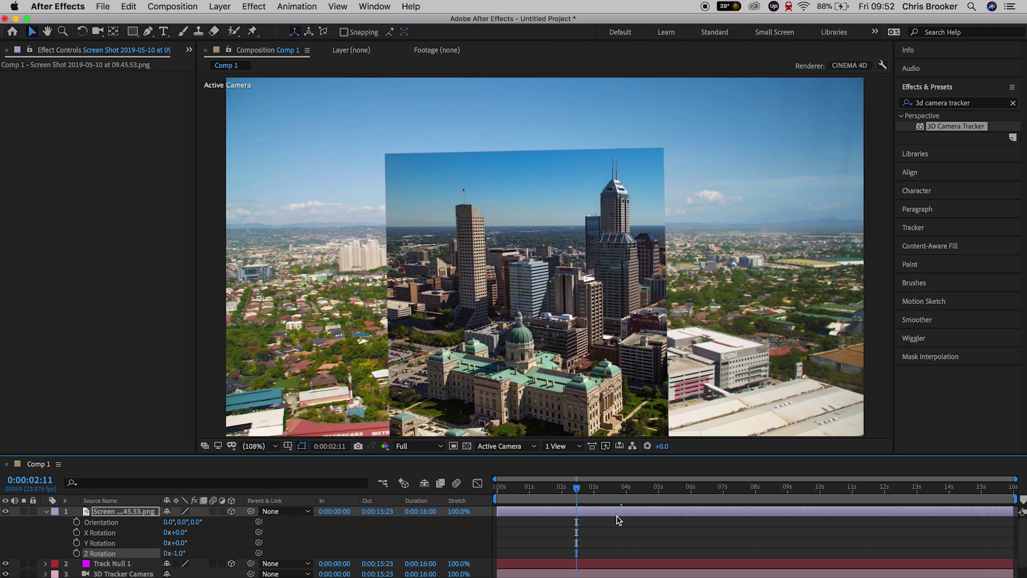
key("space")
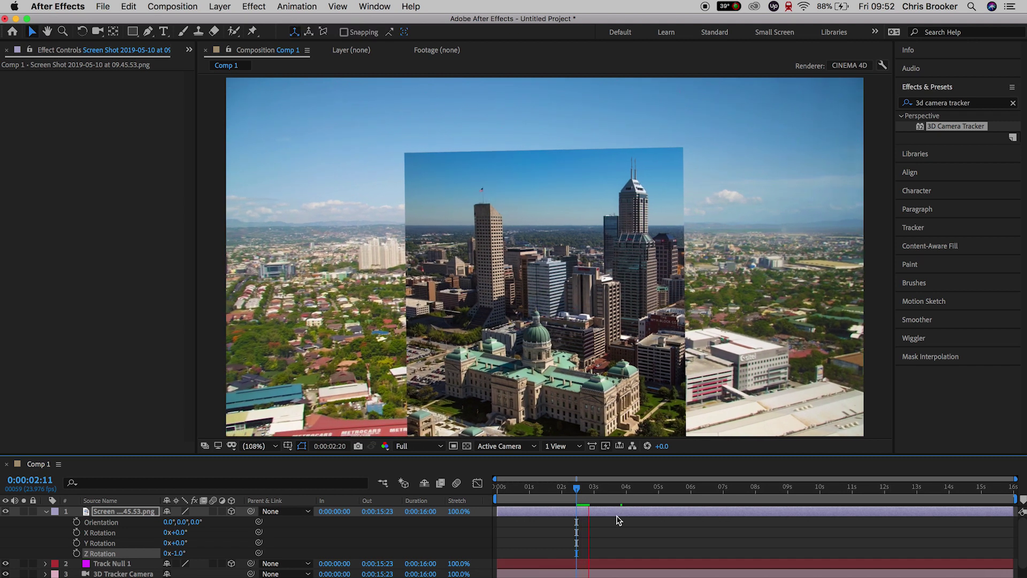
Refine the skyscraper mask's corner point, zoom back out, and preview the masked composite.
left_click(596, 489)
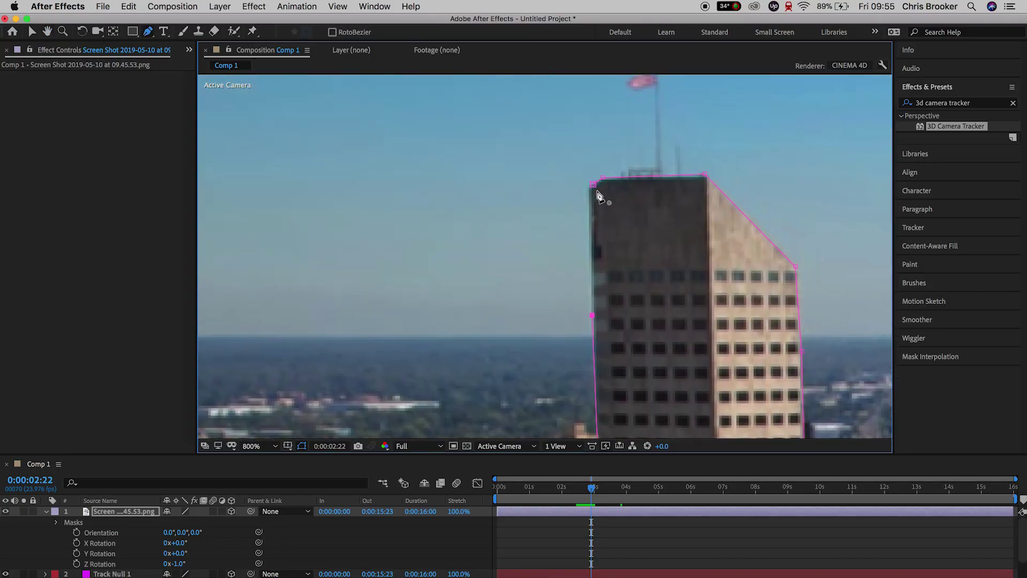
left_click(593, 185)
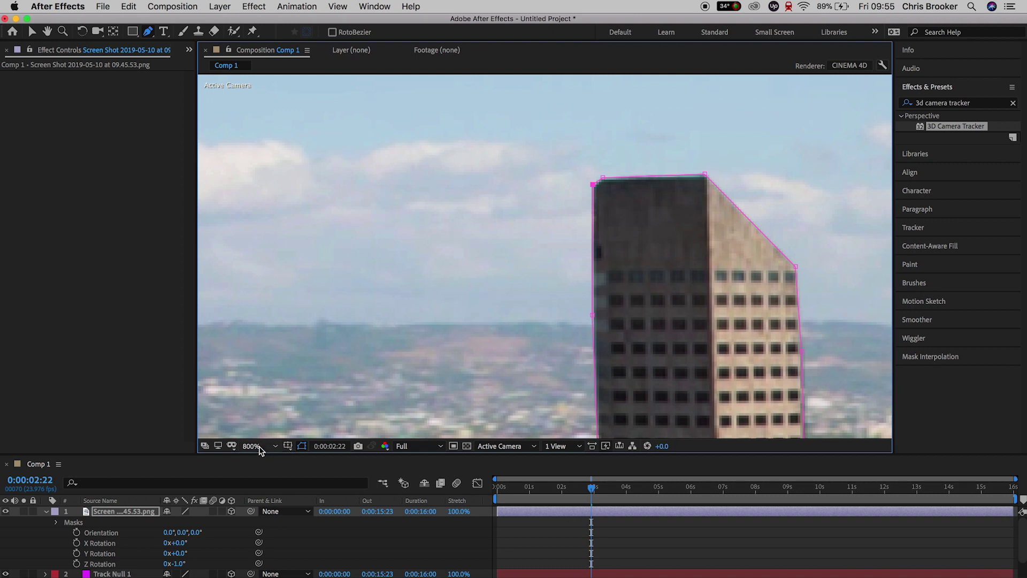
left_click(260, 446)
left_click(299, 241)
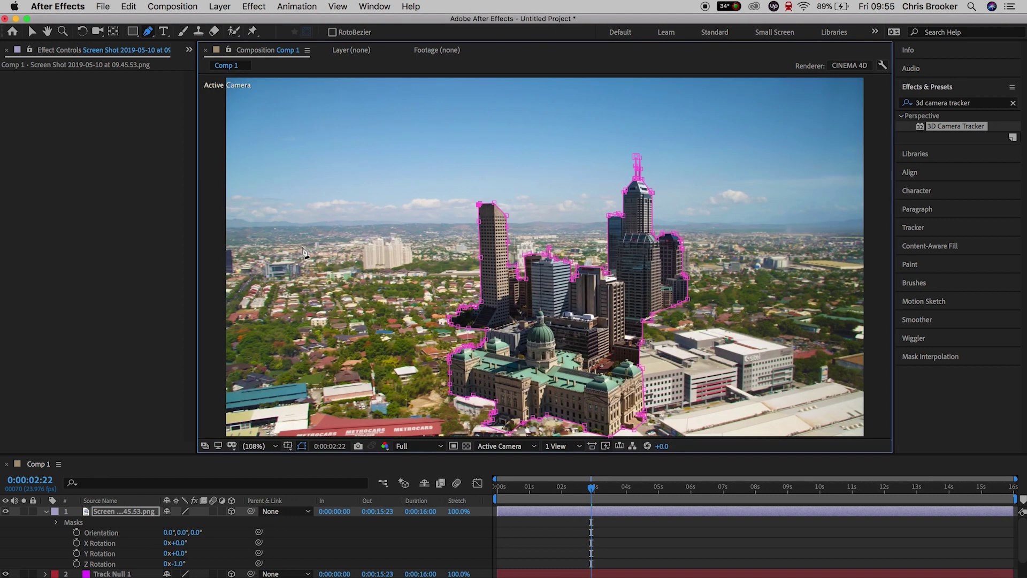
left_click(628, 540)
key("v")
key("space")
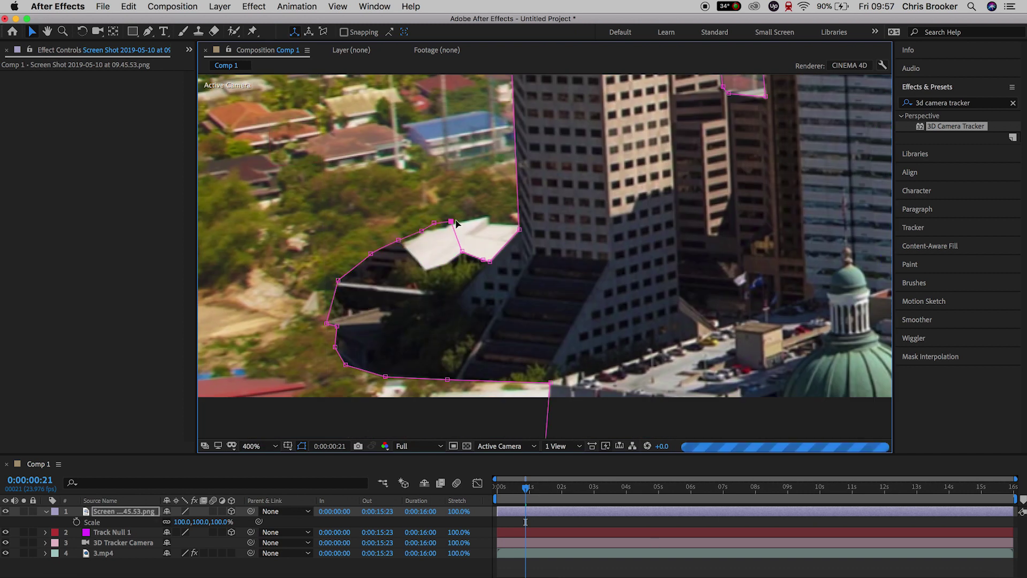
left_click(598, 530)
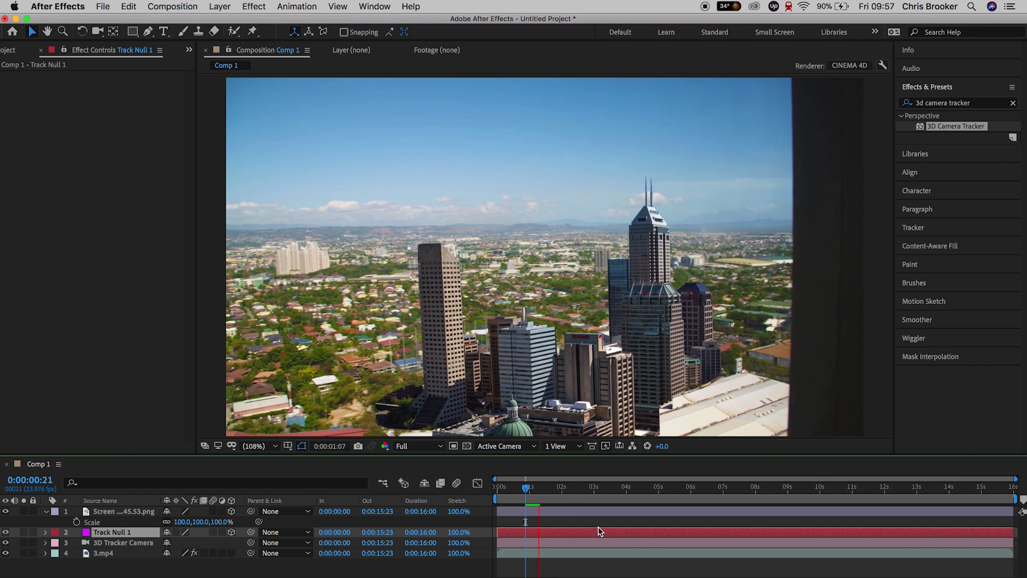
Apply a Curves effect to the skyscraper photo and raise its black point.
left_click(963, 102)
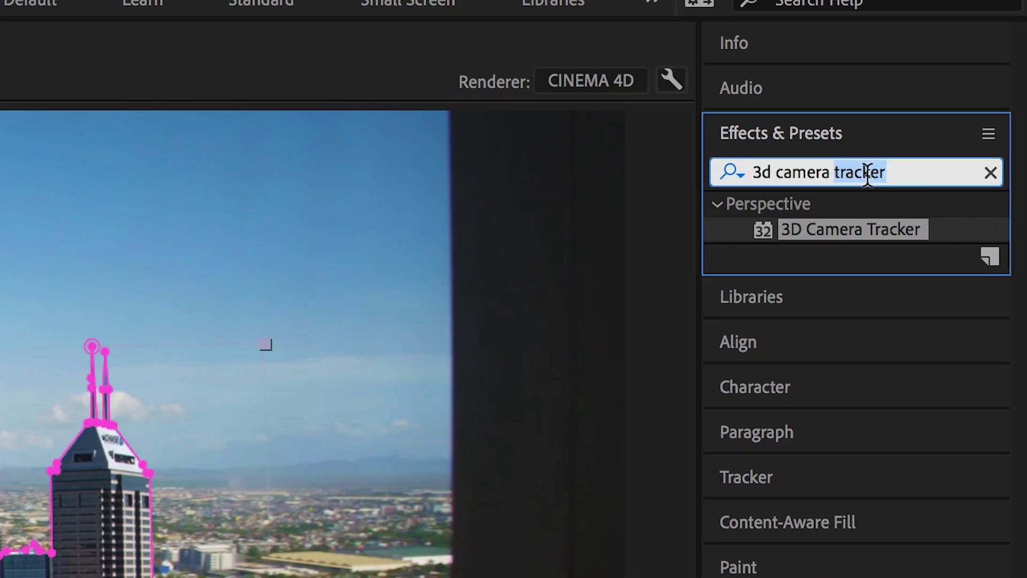
type("curves")
left_click(833, 305)
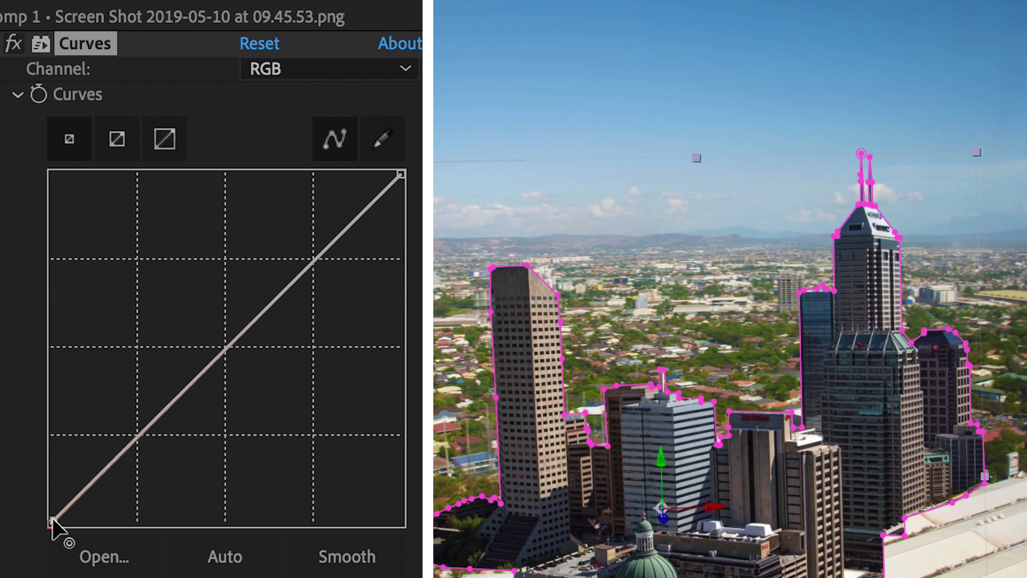
left_click_drag(50, 520, 47, 509)
Tweak the Red and Green channel curves, adding a green midtone point, and check a later frame.
left_click(328, 69)
left_click(291, 128)
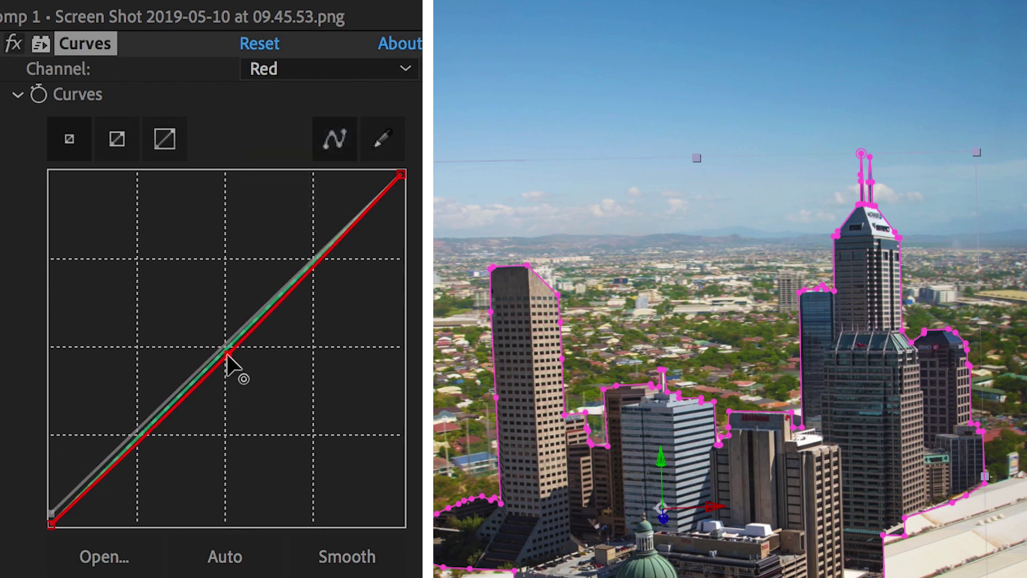
left_click(280, 63)
left_click(283, 154)
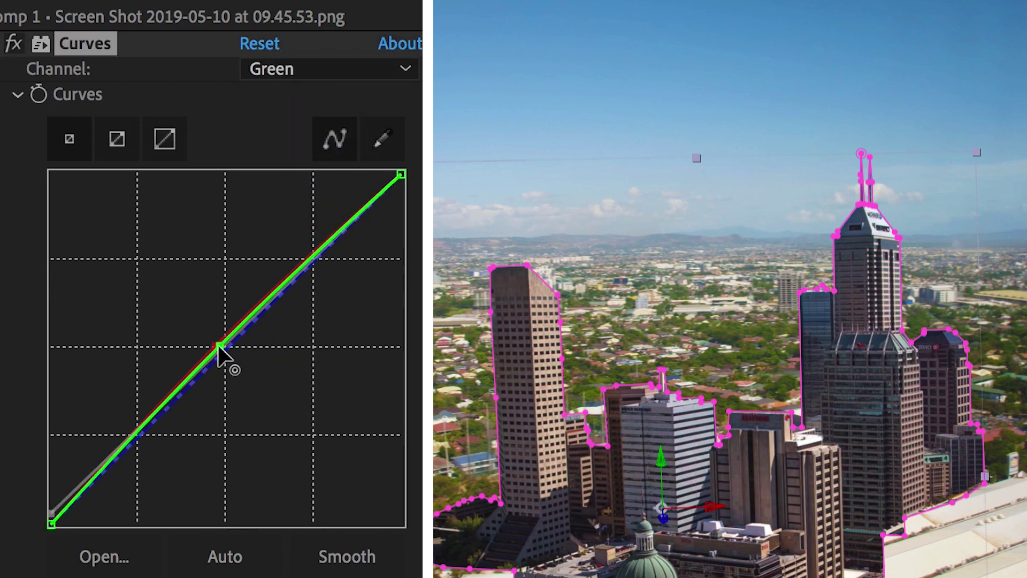
left_click(218, 346)
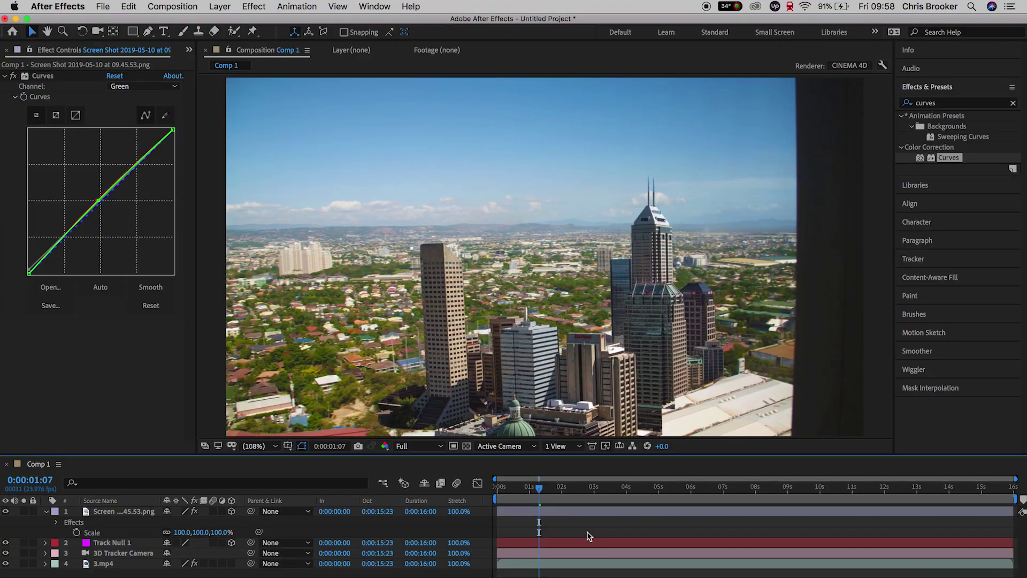
left_click_drag(688, 487, 795, 499)
key("space")
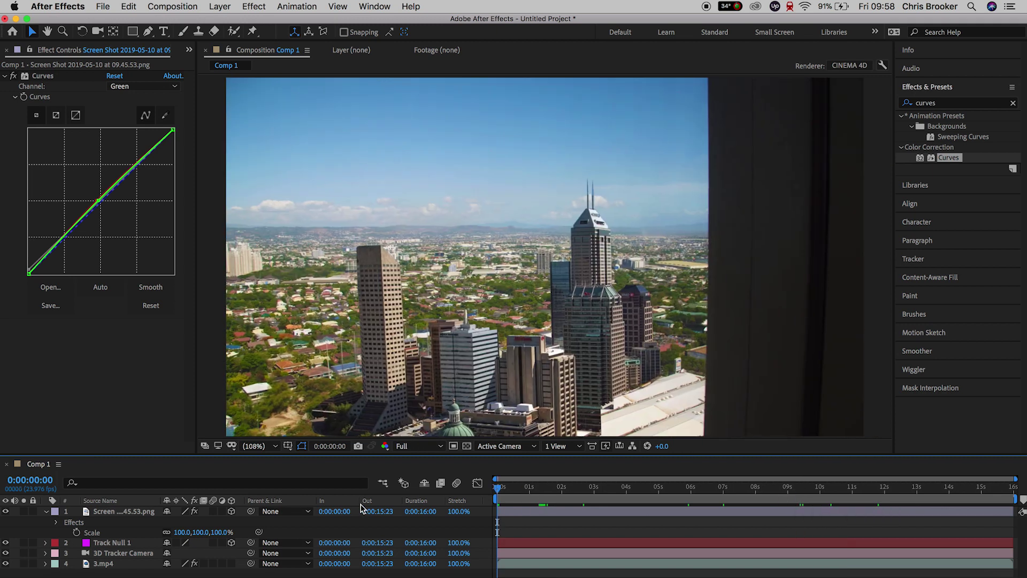